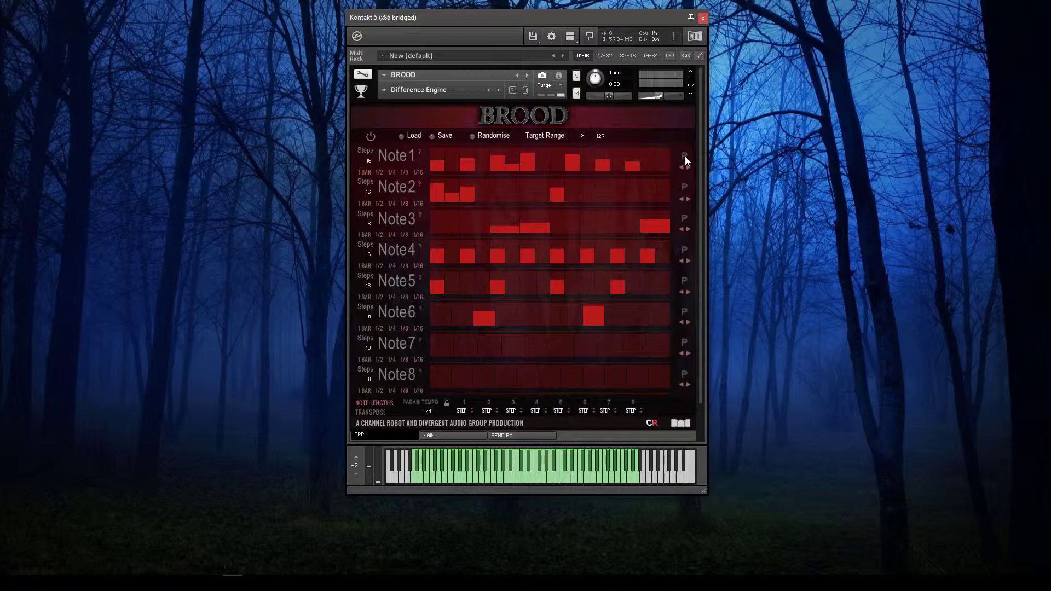
- Cycle through Note1's preset patterns until it shows eight evenly spaced steps
{"action": "left_click", "coordinate": [685, 157]}
{"action": "left_click", "coordinate": [685, 156]}
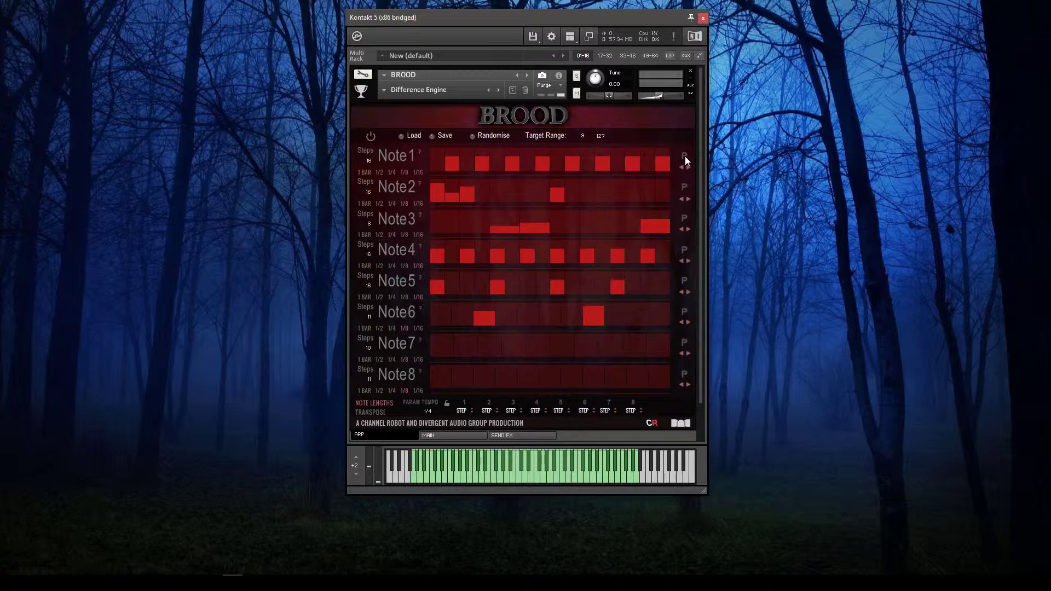
{"action": "left_click", "coordinate": [685, 157]}
{"action": "left_click", "coordinate": [685, 156]}
{"action": "left_click", "coordinate": [685, 156]}
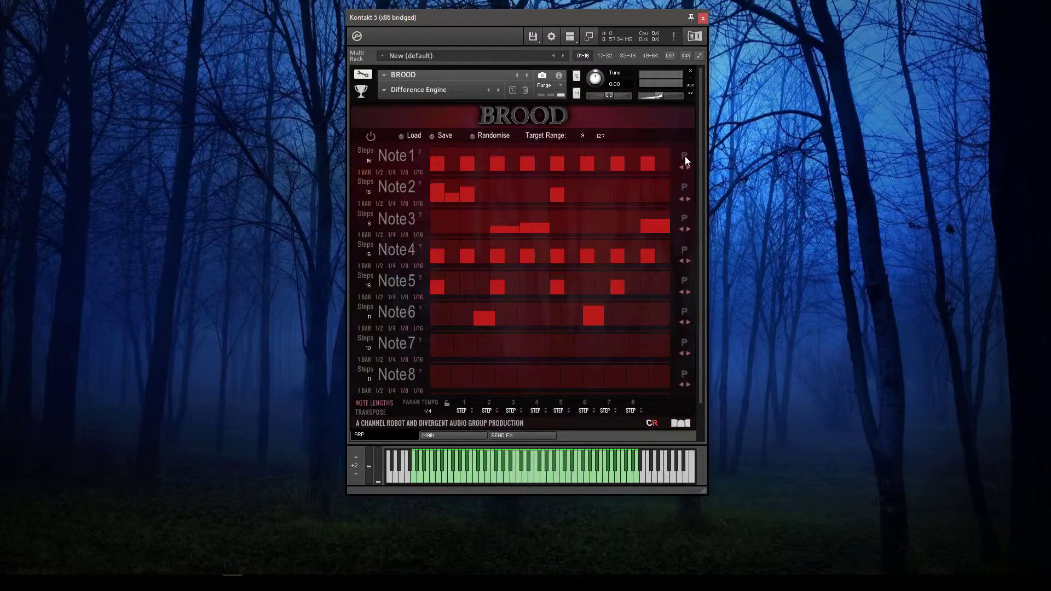
{"action": "left_click", "coordinate": [686, 156]}
{"action": "left_click", "coordinate": [685, 156]}
{"action": "left_click", "coordinate": [685, 156]}
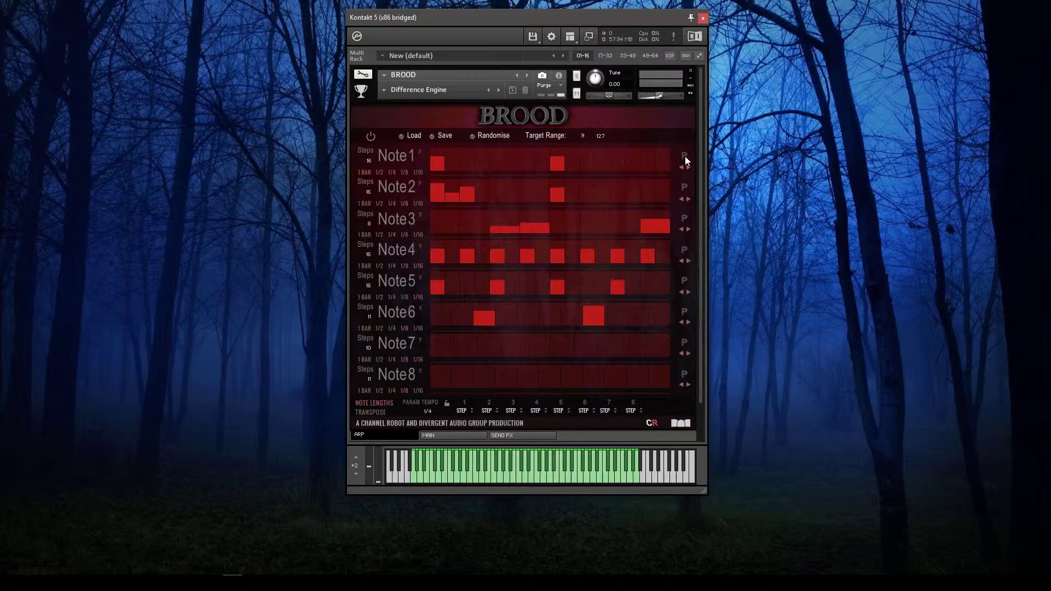
{"action": "left_click", "coordinate": [685, 156]}
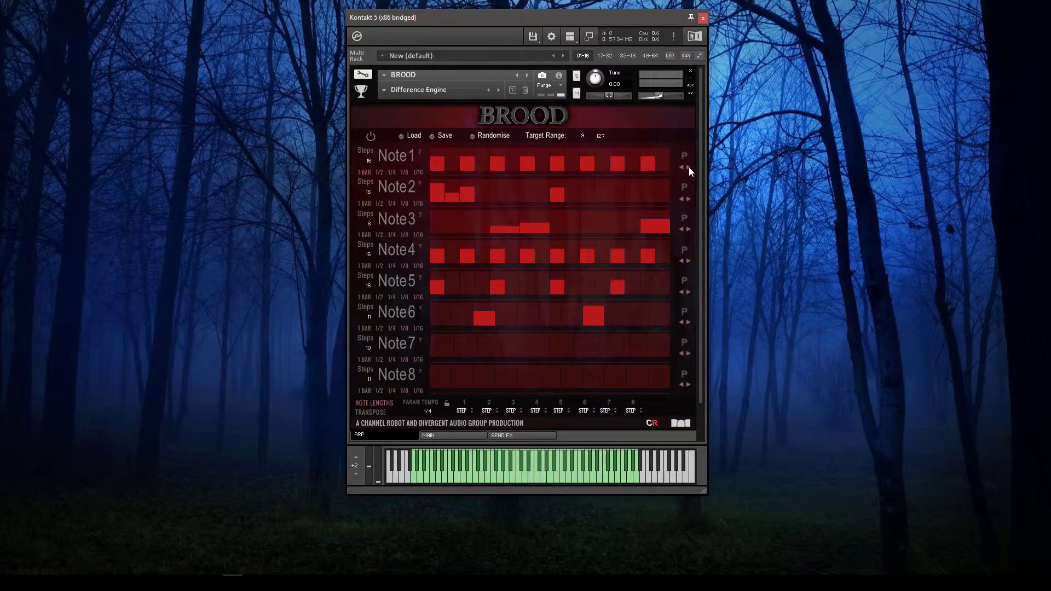
- Load the evenly spaced eight-hit pattern into Note2 and shift it one step later
{"action": "left_click", "coordinate": [681, 199]}
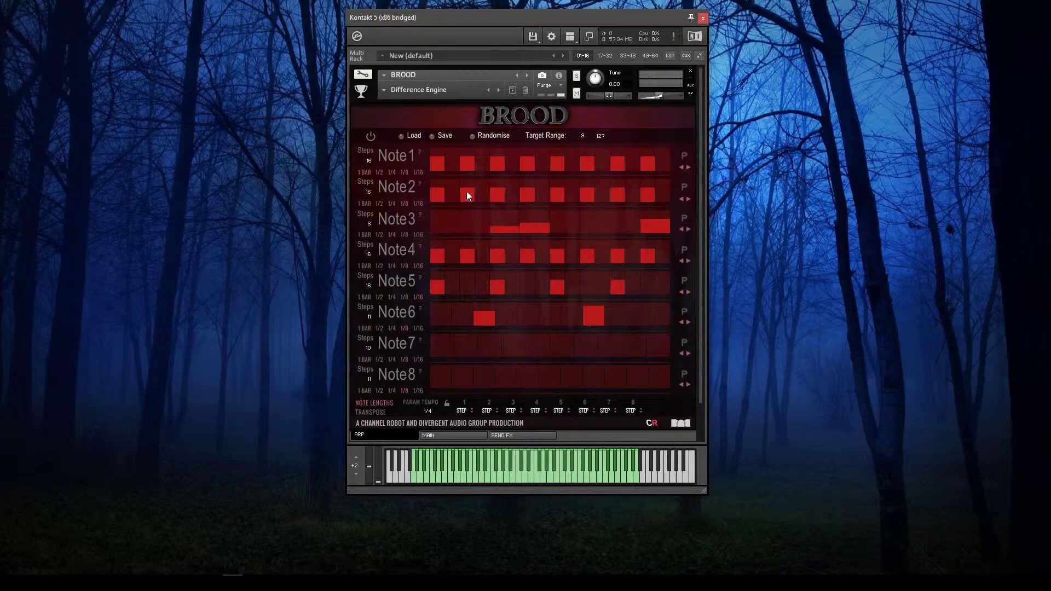
{"action": "left_click", "coordinate": [685, 189]}
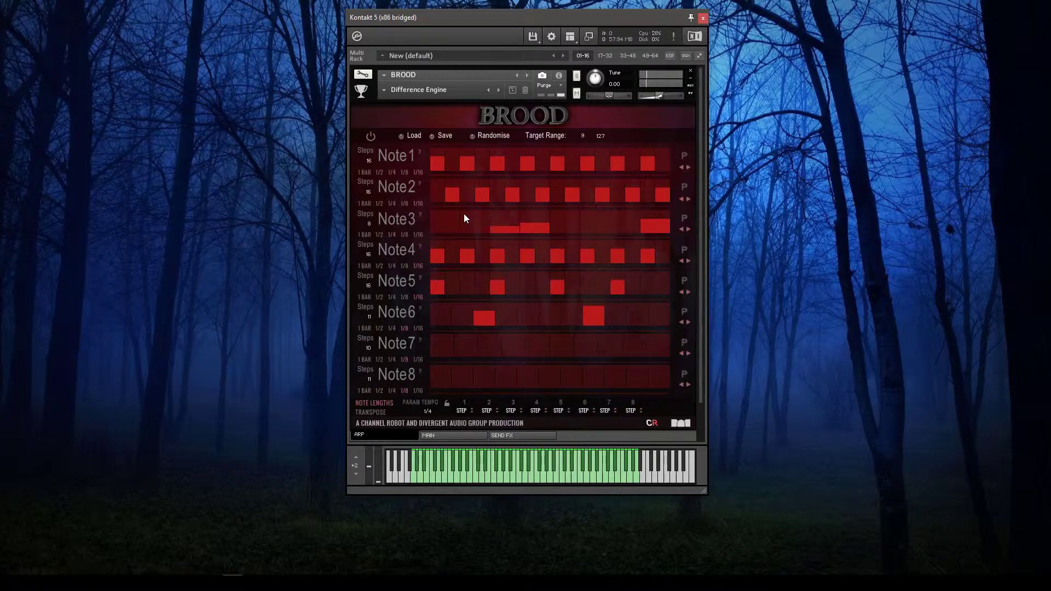
{"action": "left_click", "coordinate": [880, 197]}
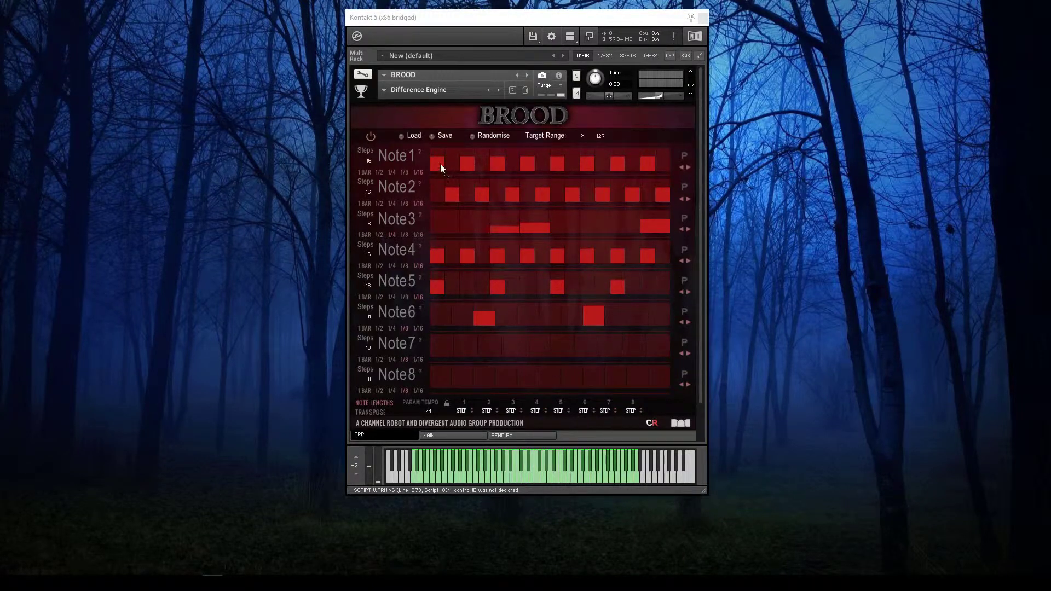
- Set the first note length to STEP, then raise step 2's transpose from 3 to 5
{"action": "left_click", "coordinate": [464, 411]}
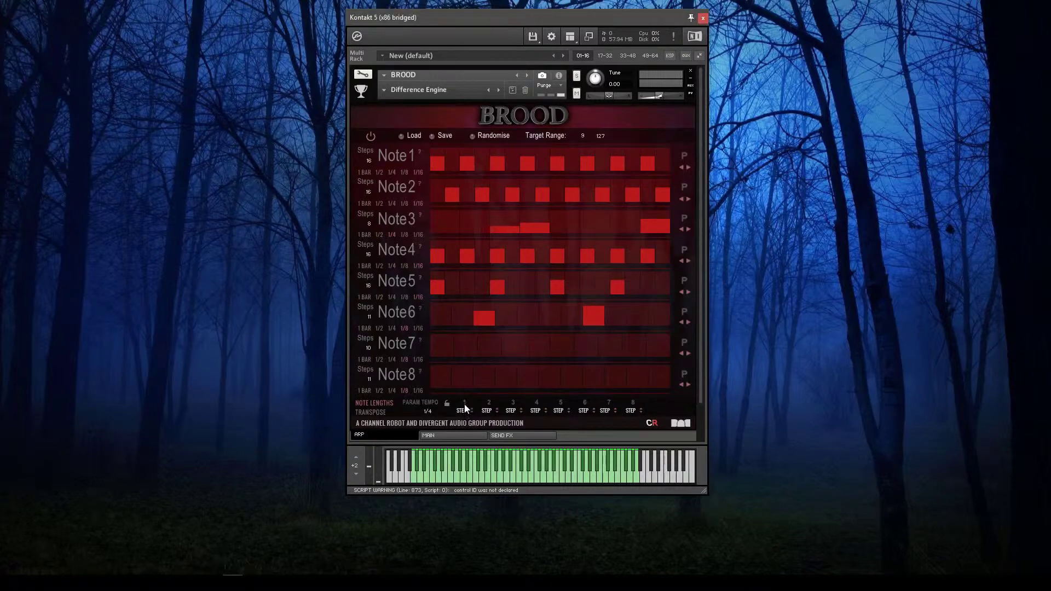
{"action": "left_click_drag", "start_coordinate": [462, 392], "coordinate": [467, 310]}
{"action": "left_click_drag", "start_coordinate": [470, 399], "coordinate": [465, 169]}
{"action": "left_click", "coordinate": [376, 412]}
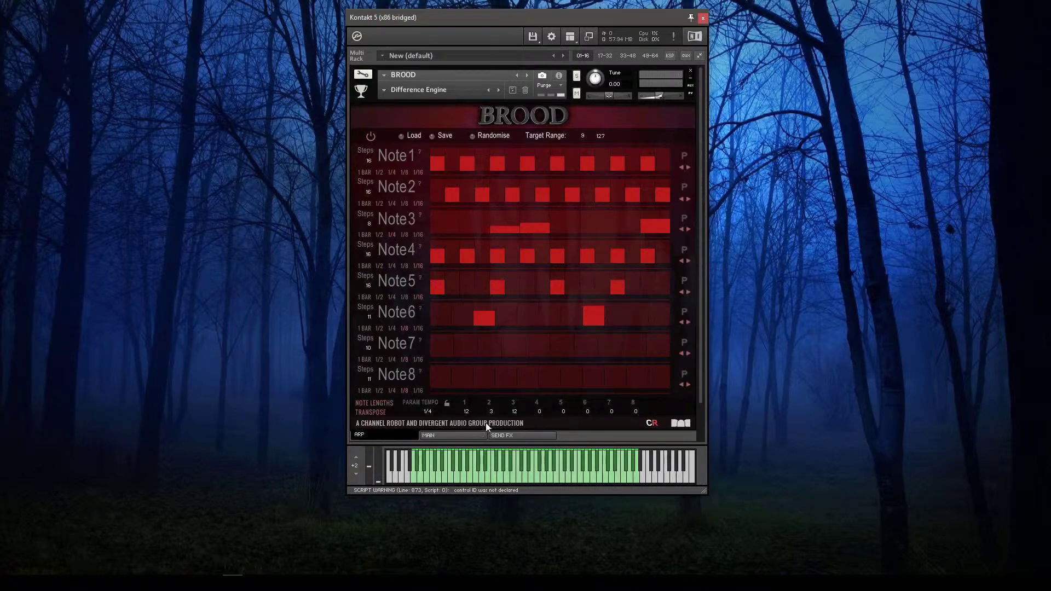
{"action": "left_click_drag", "start_coordinate": [492, 411], "coordinate": [562, 398]}
{"action": "left_click", "coordinate": [428, 411]}
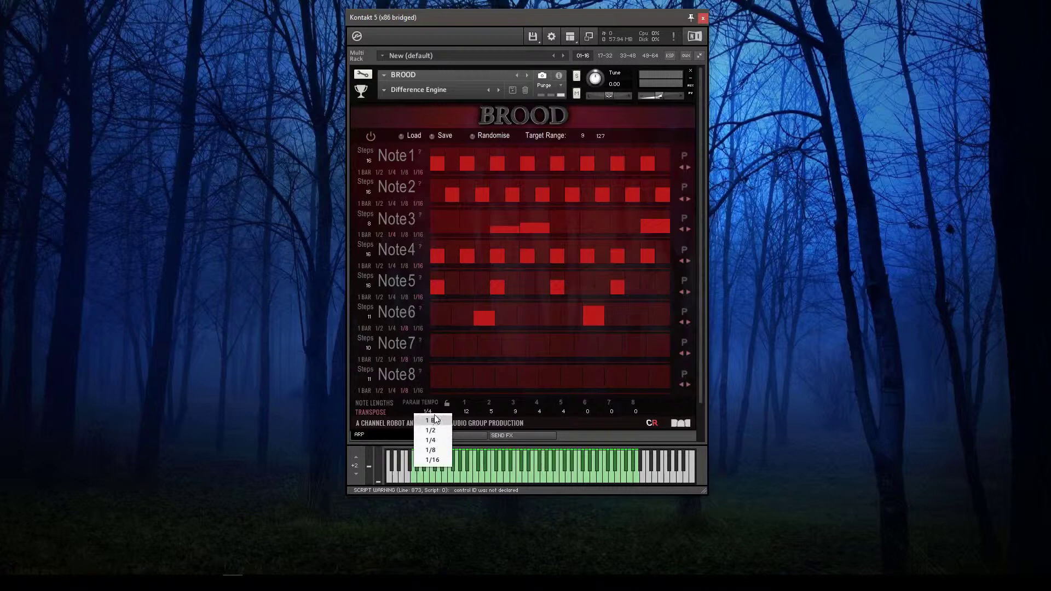
{"action": "left_click", "coordinate": [441, 441]}
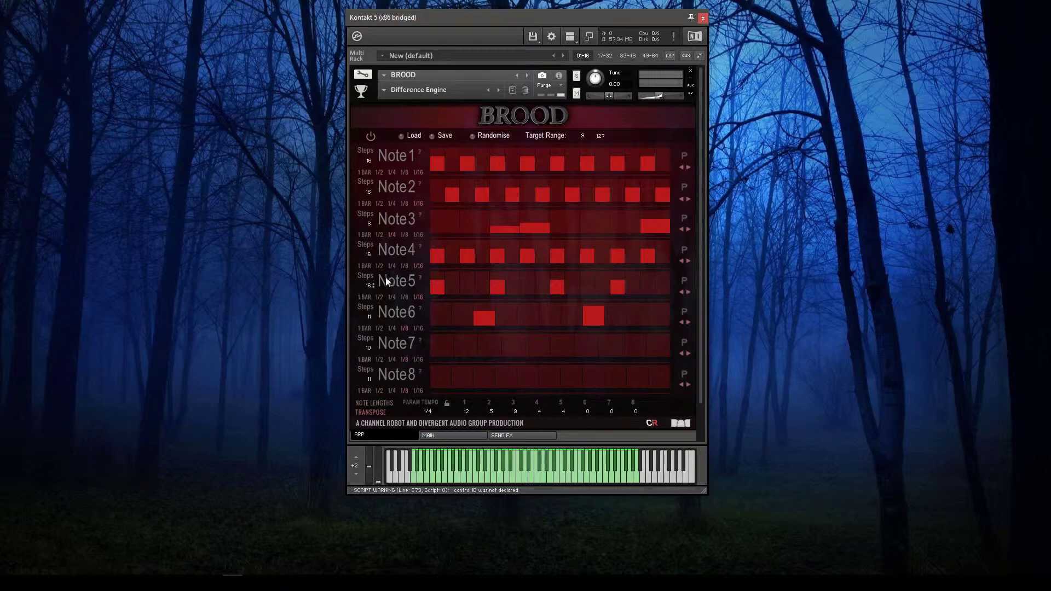
- Raise step 7's transpose to 9, then drag all eight transpose values together down to 0
{"action": "left_click", "coordinate": [513, 223]}
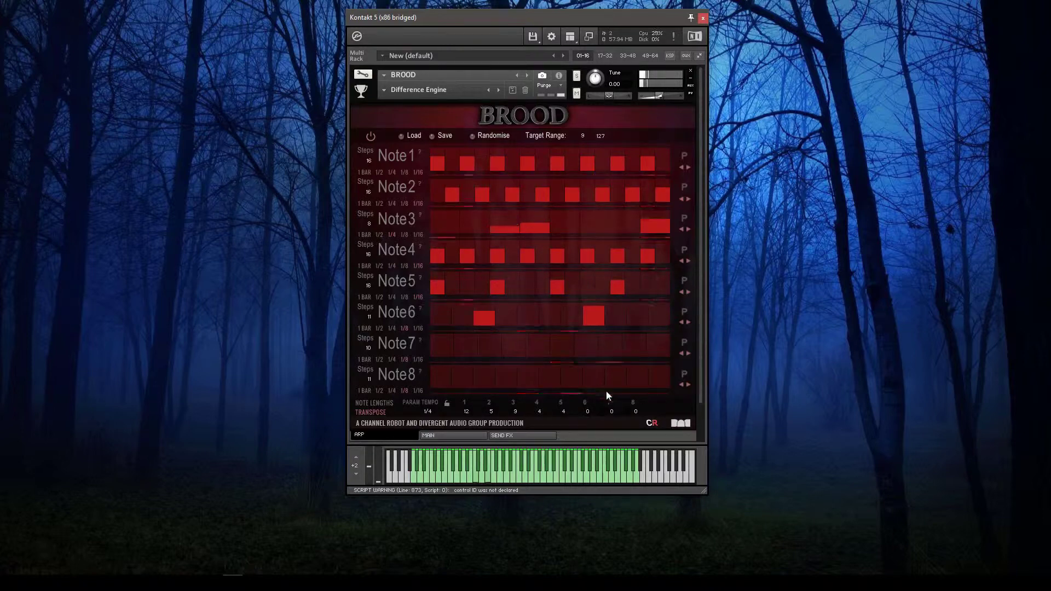
{"action": "left_click_drag", "start_coordinate": [611, 412], "coordinate": [611, 365]}
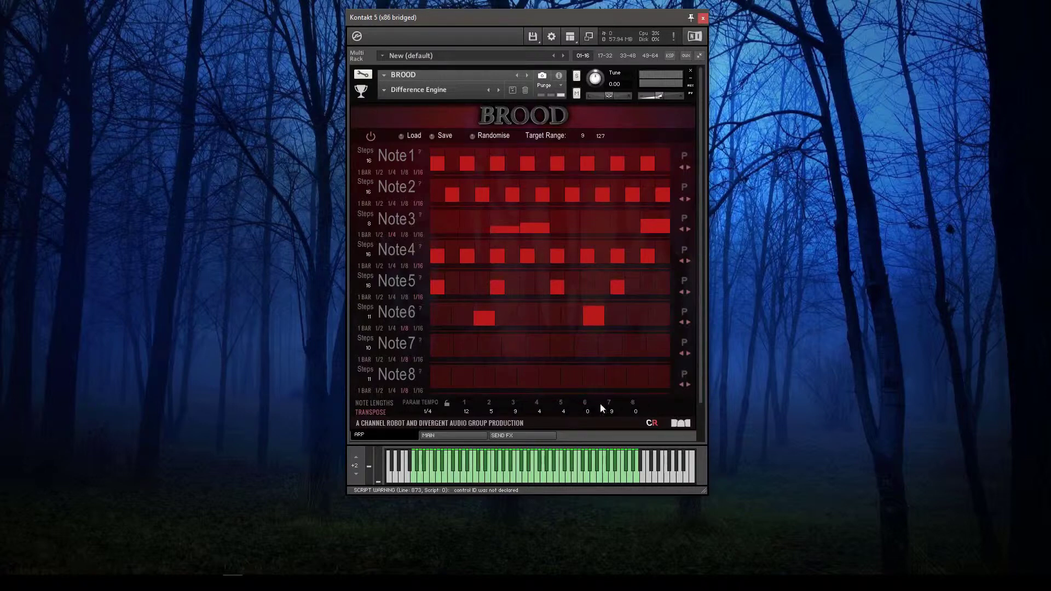
{"action": "left_click_drag", "start_coordinate": [466, 411], "coordinate": [465, 438]}
{"action": "left_click_drag", "start_coordinate": [468, 456], "coordinate": [467, 465]}
- Randomise the step patterns five times in a row to get fresh Note1–Note5 patterns
{"action": "left_click", "coordinate": [422, 160]}
{"action": "left_click", "coordinate": [473, 138]}
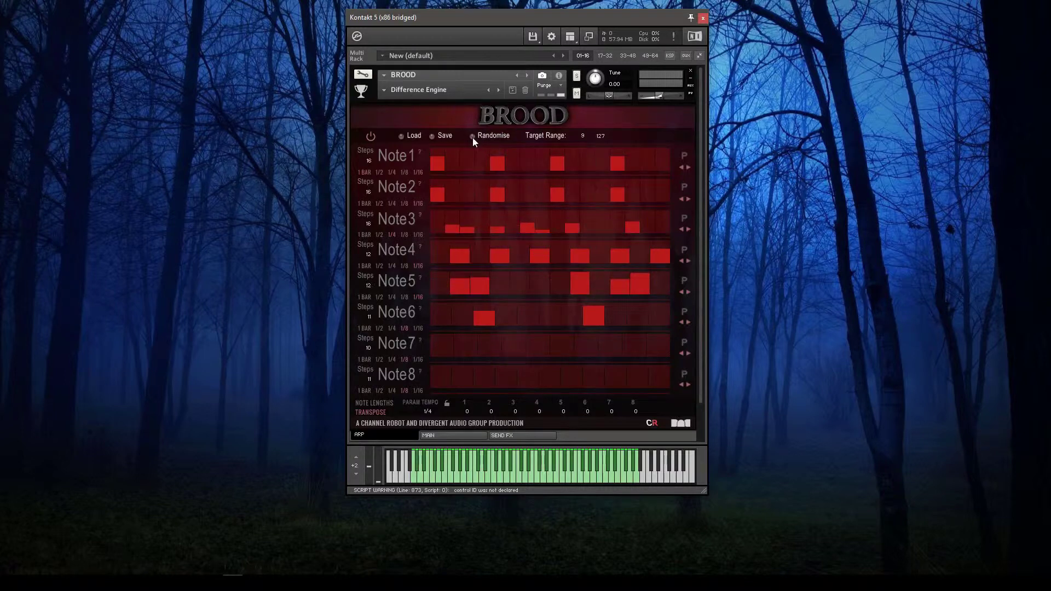
{"action": "left_click", "coordinate": [474, 138]}
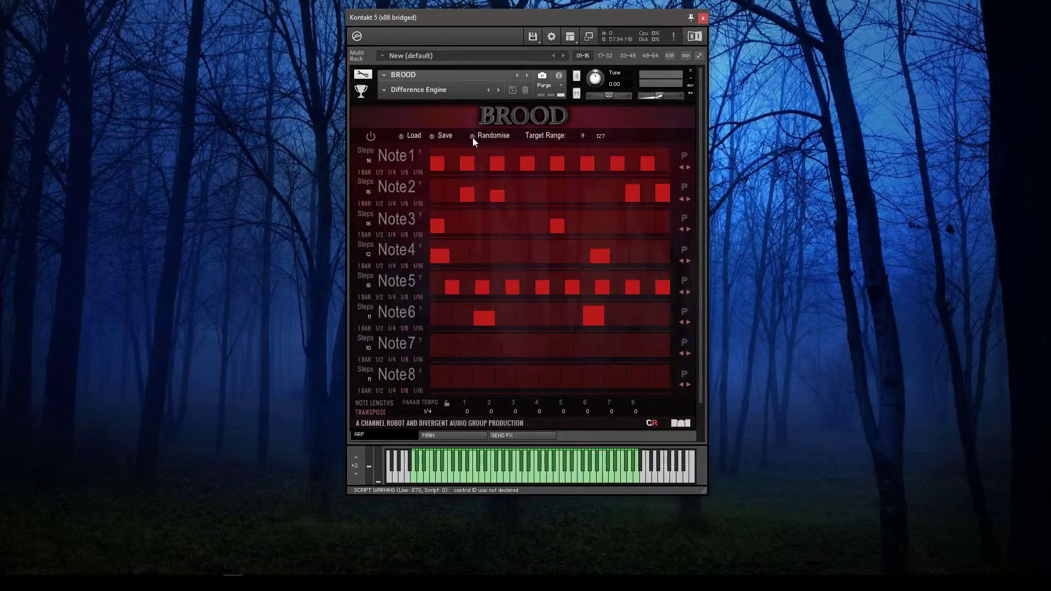
{"action": "left_click", "coordinate": [472, 138]}
{"action": "left_click", "coordinate": [472, 137]}
{"action": "left_click", "coordinate": [472, 136]}
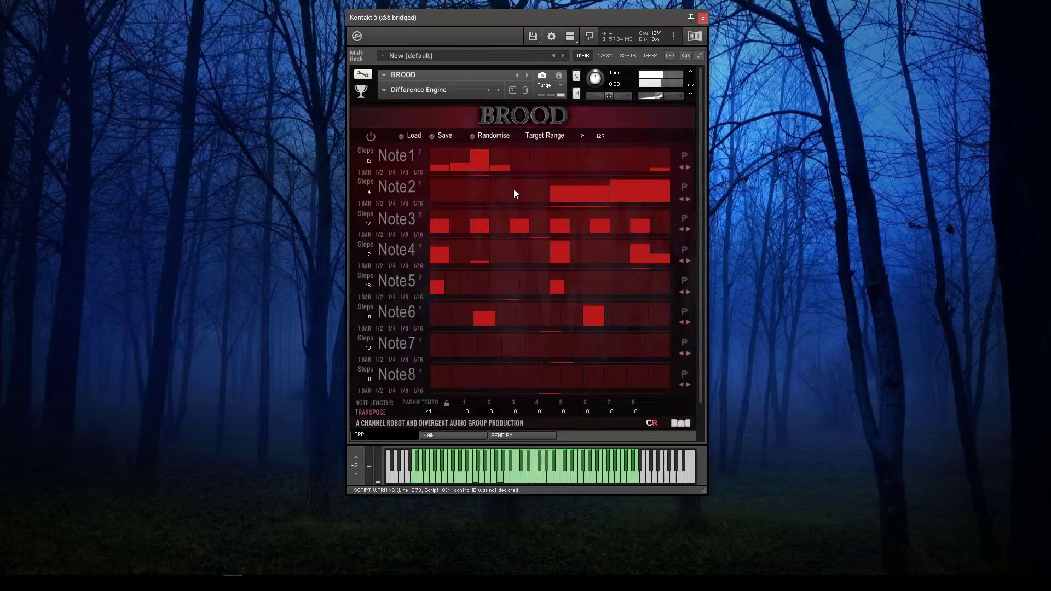
- Lower Note2's third and fourth step levels and Note1's third, then randomise again
{"action": "left_click_drag", "start_coordinate": [595, 198], "coordinate": [656, 192]}
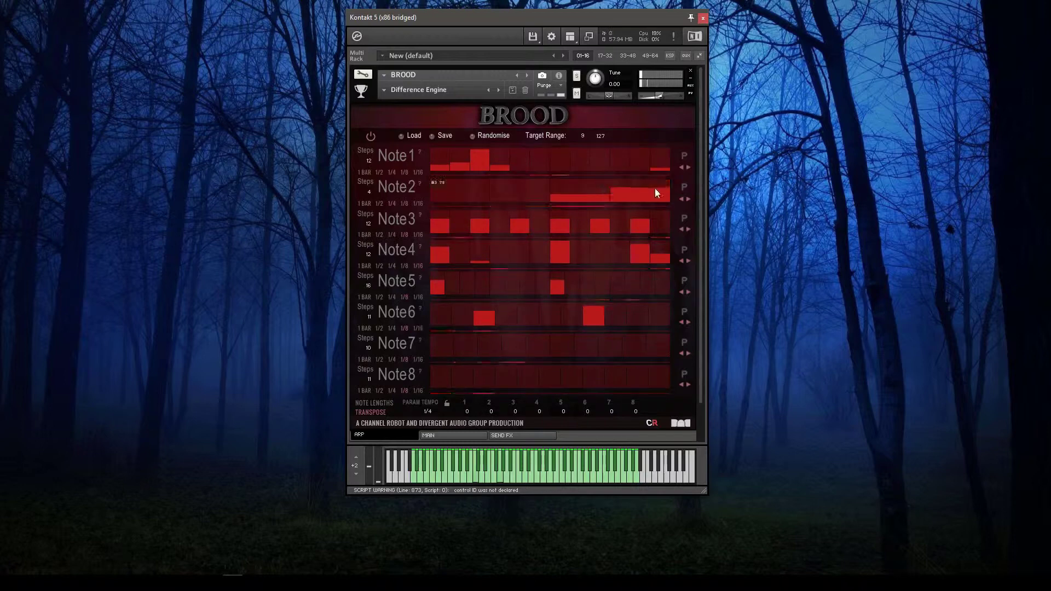
{"action": "left_click", "coordinate": [481, 159]}
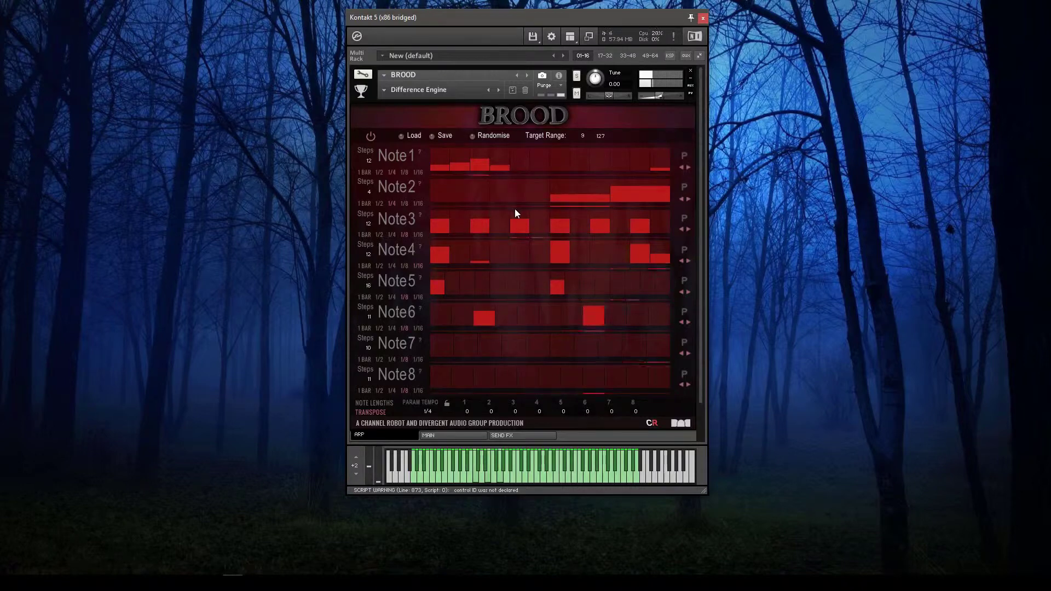
{"action": "left_click", "coordinate": [472, 137]}
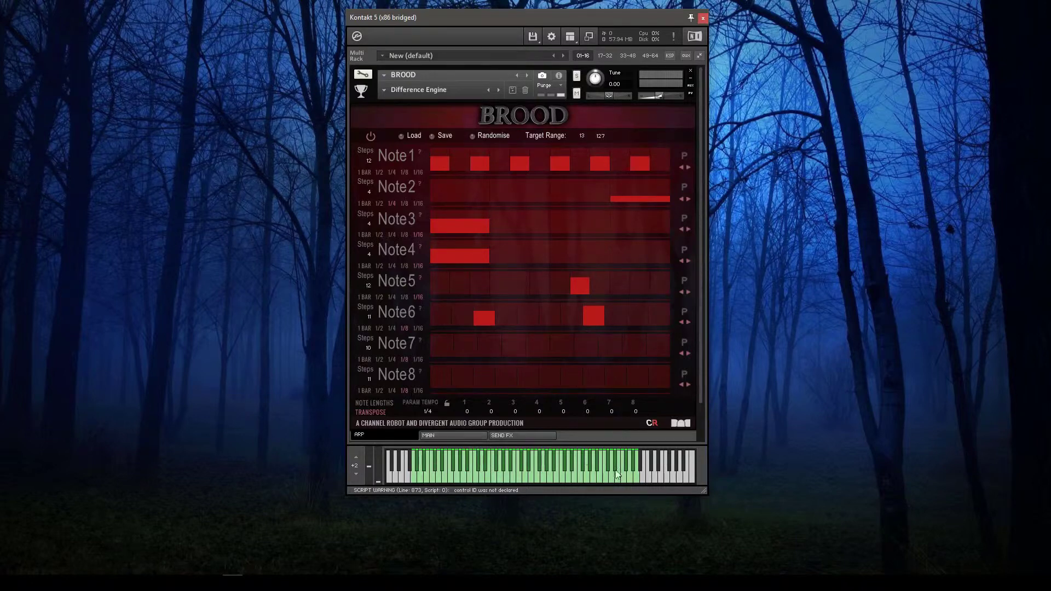
- Open the Load Kontakt Script Array dialog and cancel it without loading anything
{"action": "left_click", "coordinate": [402, 138]}
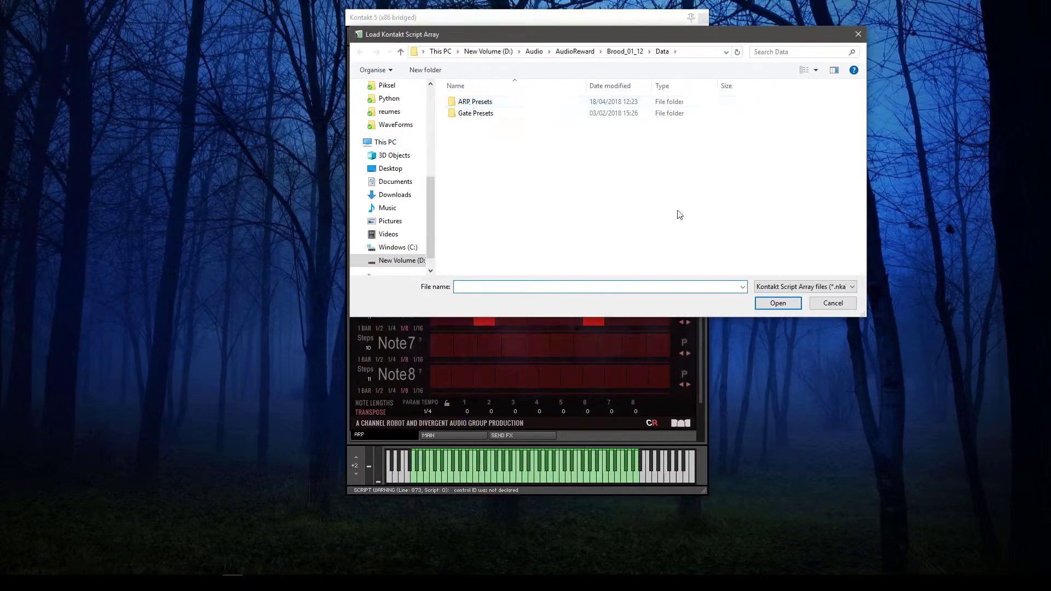
{"action": "left_click", "coordinate": [833, 304]}
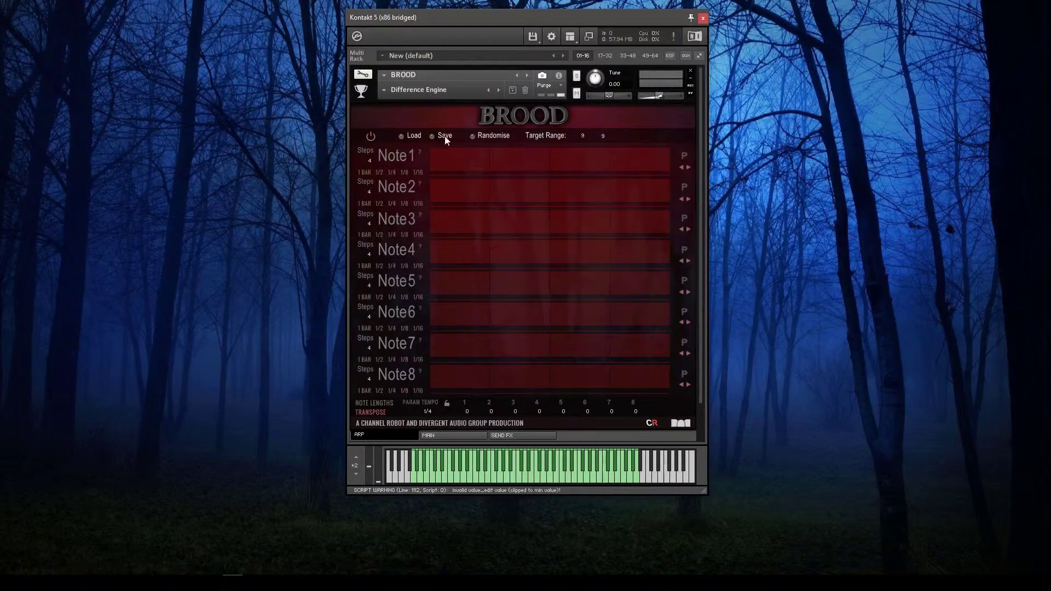